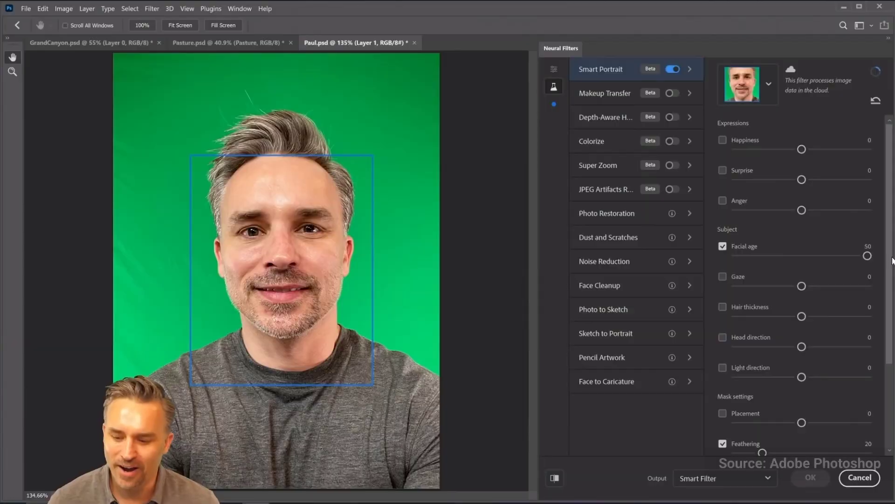
# Step: Set Smart Portrait Happiness to 28, Head direction to -27 and Gaze to 27 on the man
pyautogui.moveTo(801, 149); pyautogui.dragTo(841, 149)
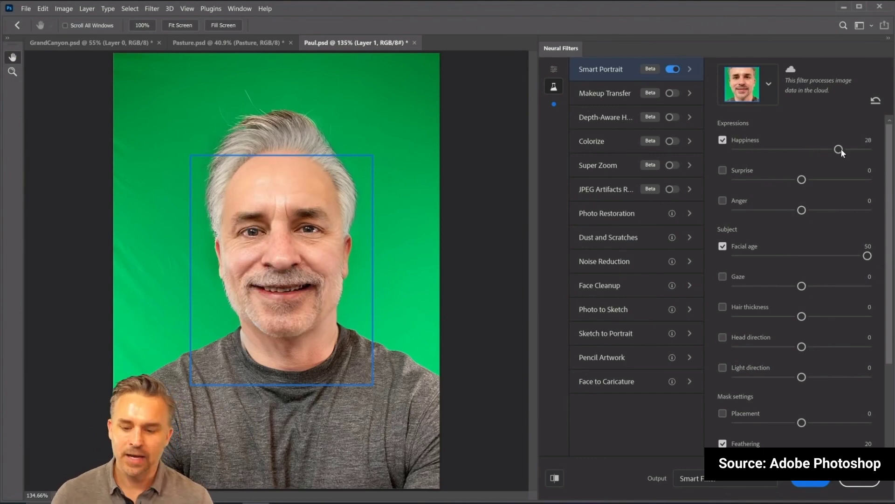
pyautogui.moveTo(801, 347); pyautogui.dragTo(765, 346)
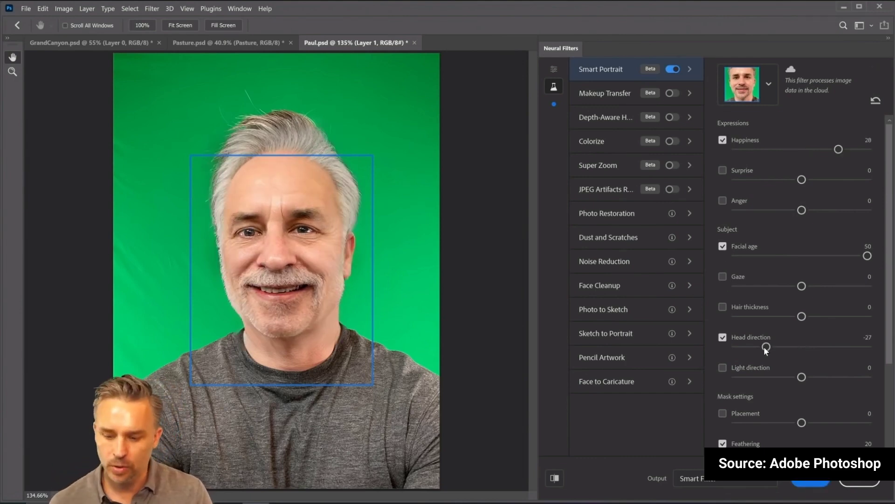
pyautogui.moveTo(801, 286); pyautogui.dragTo(837, 286)
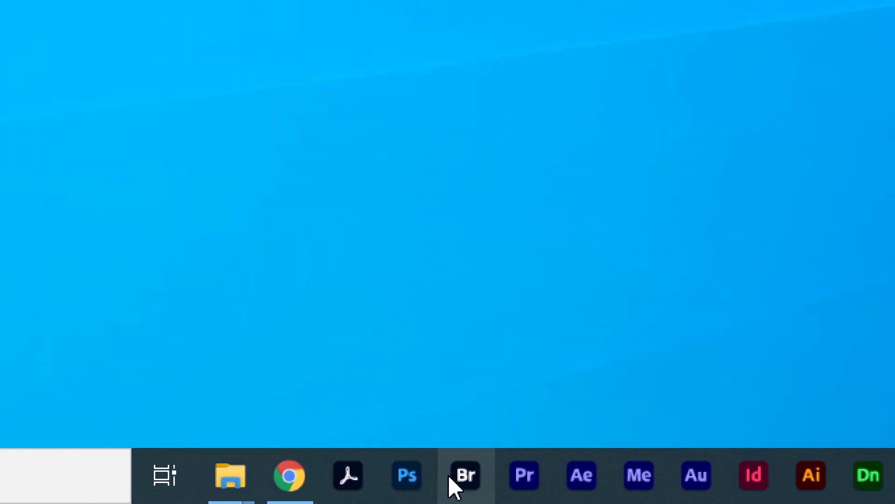
# Step: Relaunch Photoshop and open the Neural Filters workspace
pyautogui.click(423, 475)
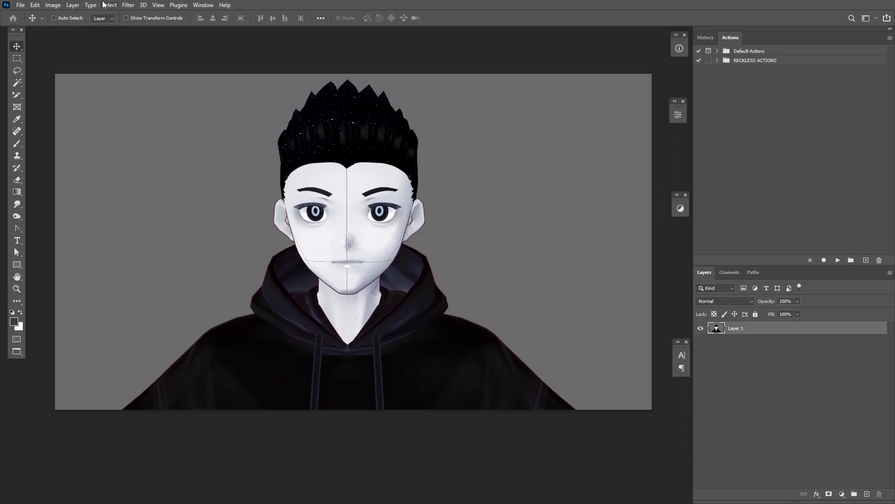
pyautogui.click(128, 5)
pyautogui.click(140, 40)
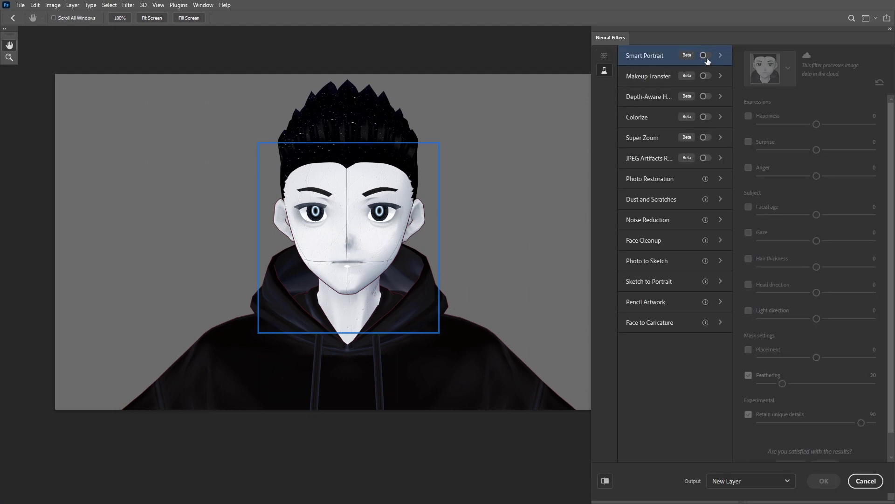
# Step: Turn the avatar's head with Smart Portrait, then send the crash report with the comment 'Why do you hate me?'
pyautogui.click(705, 55)
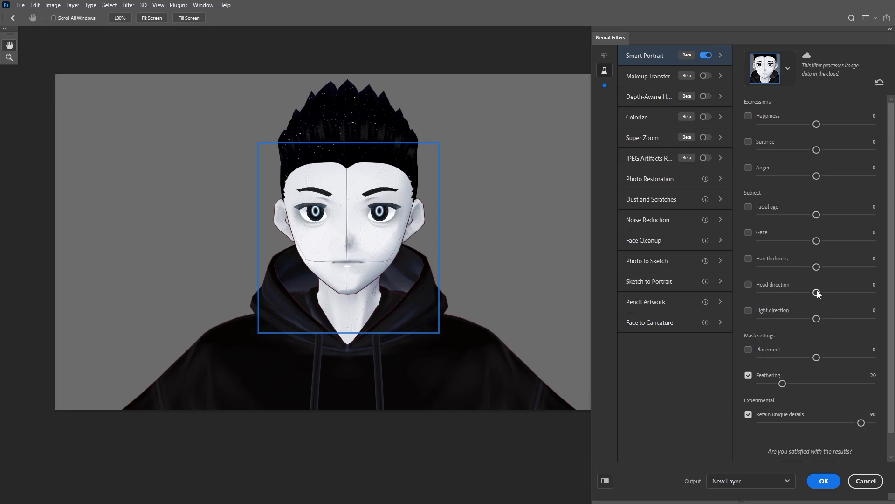
pyautogui.moveTo(787, 294); pyautogui.dragTo(774, 296)
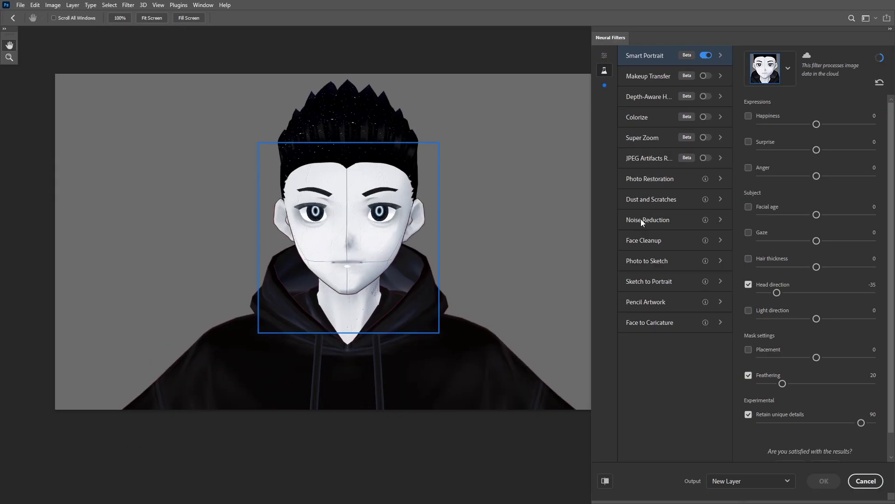
pyautogui.write('Why do you hate me?')
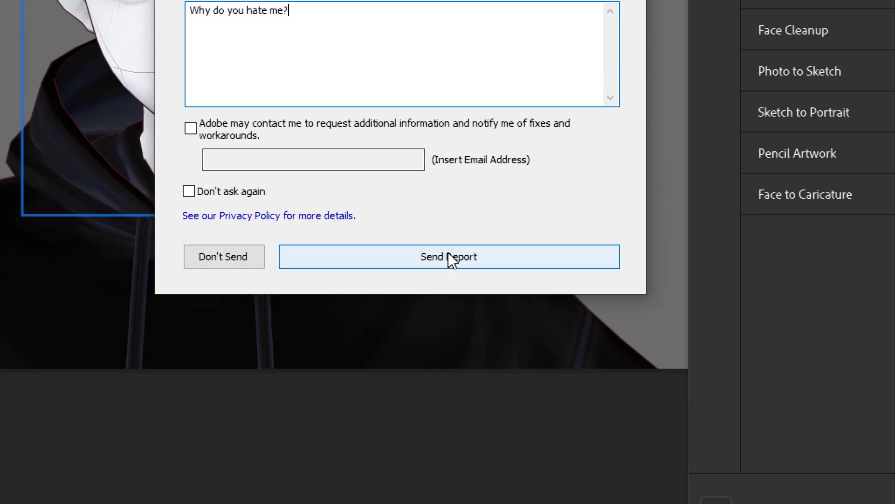
pyautogui.click(449, 252)
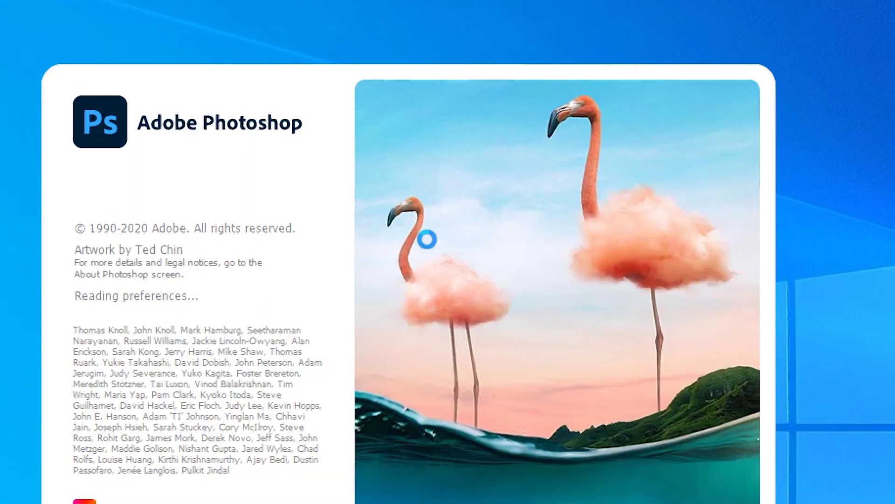
# Step: Open Neural Filters with beta filters shown on the first anime face and the bald character
pyautogui.click(128, 5)
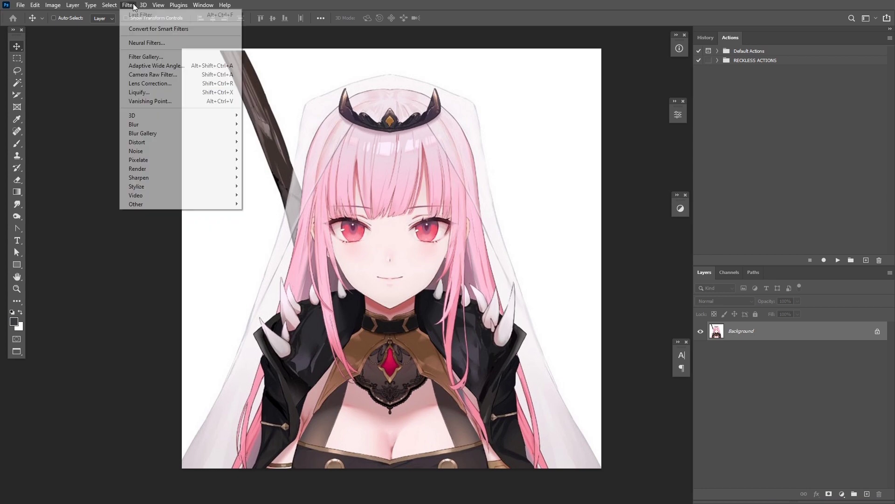
pyautogui.click(147, 42)
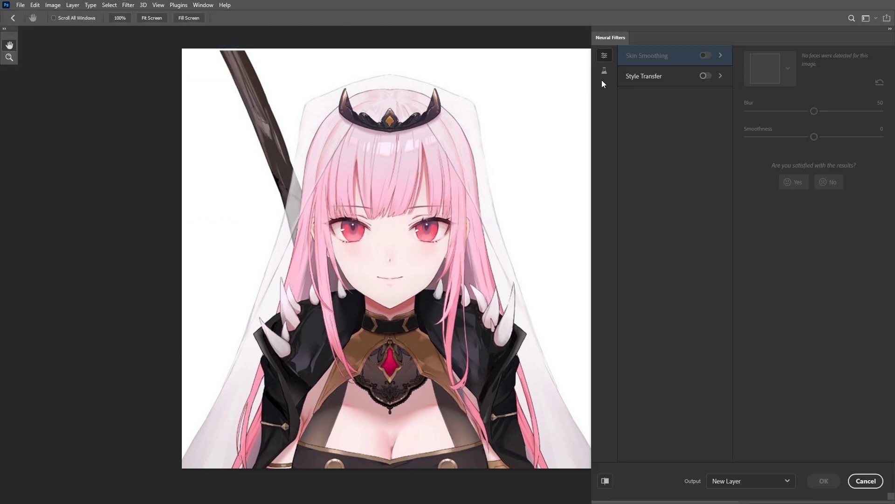
pyautogui.click(604, 70)
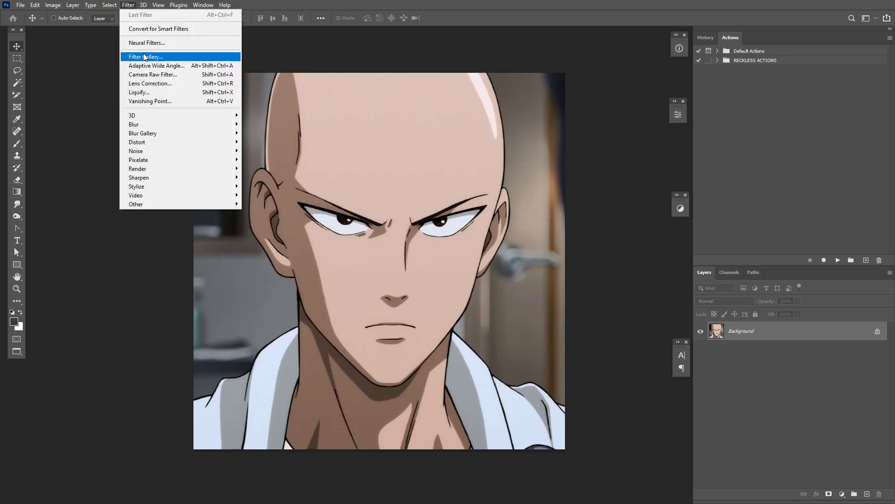
pyautogui.click(147, 42)
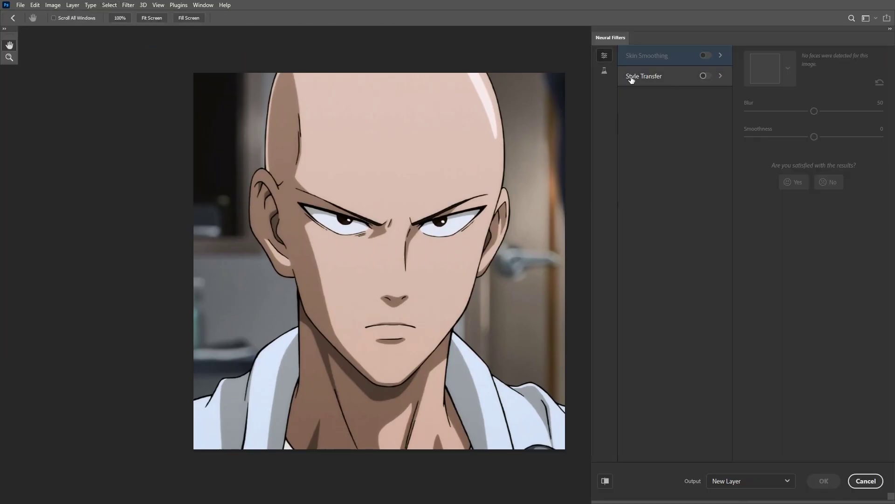
pyautogui.click(605, 73)
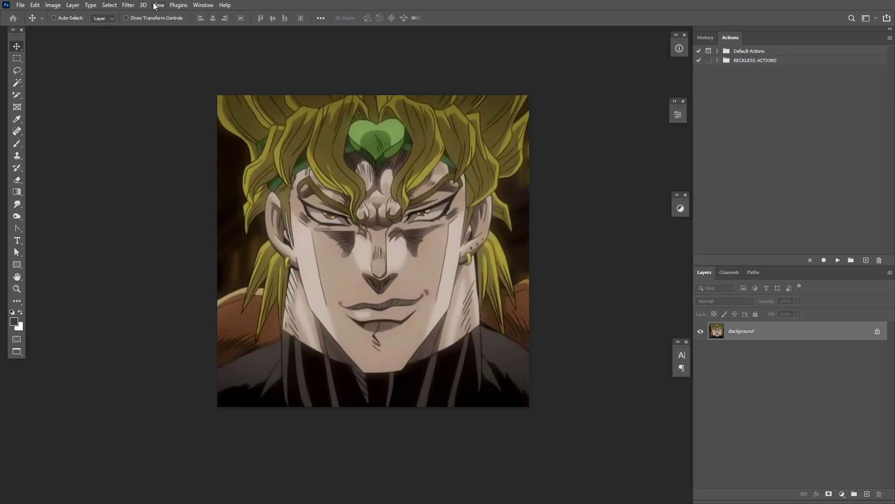
# Step: Enable Smart Portrait on the blond character and push Facial age to 50
pyautogui.click(129, 4)
pyautogui.click(145, 42)
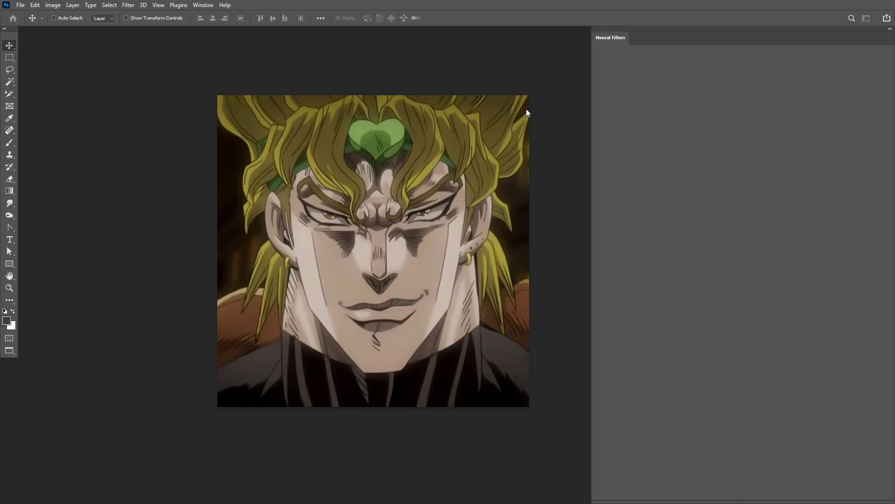
pyautogui.click(605, 71)
pyautogui.click(705, 55)
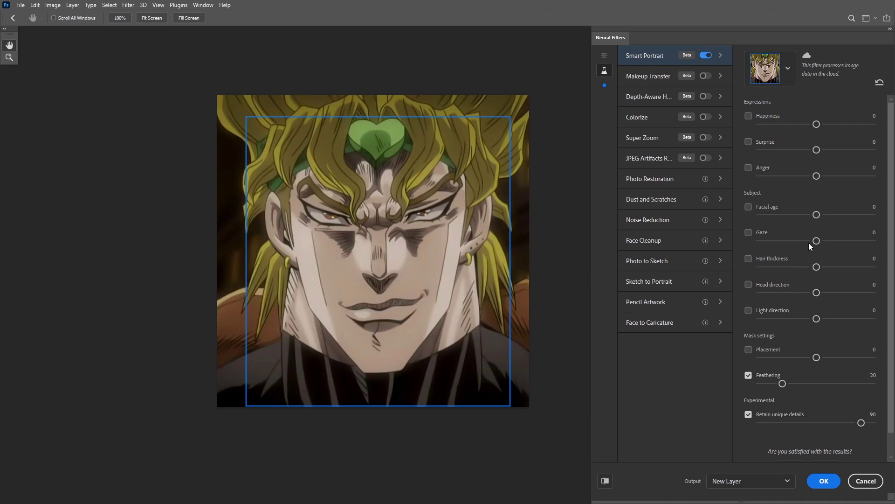
pyautogui.moveTo(818, 214); pyautogui.dragTo(879, 211)
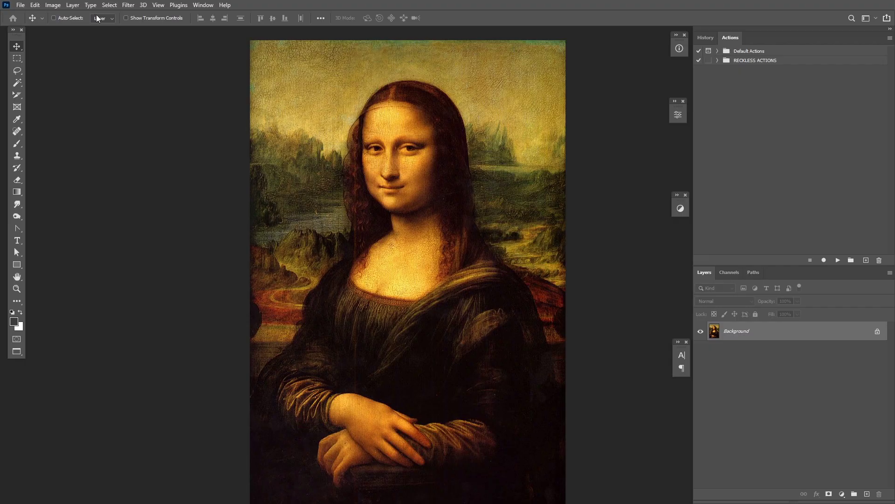
# Step: Set the Mona Lisa's Smart Portrait Gaze to -50, Head direction to -50 and Happiness to 50
pyautogui.click(125, 5)
pyautogui.click(185, 42)
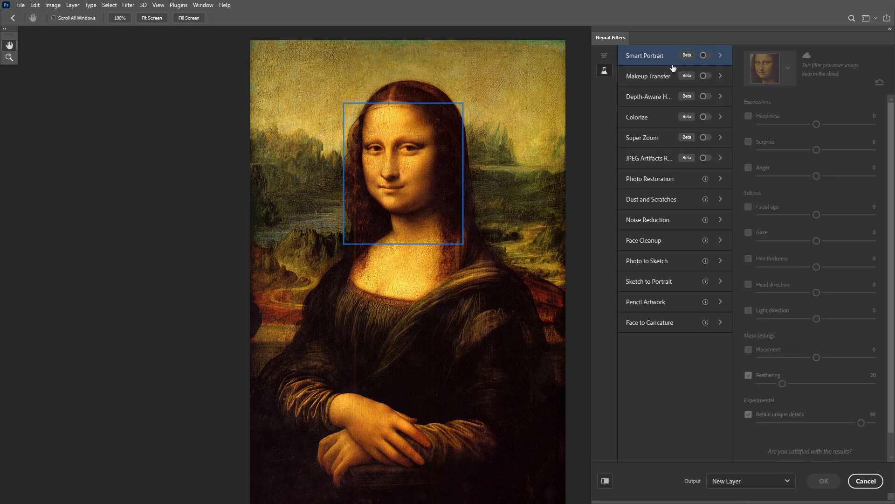
pyautogui.click(703, 55)
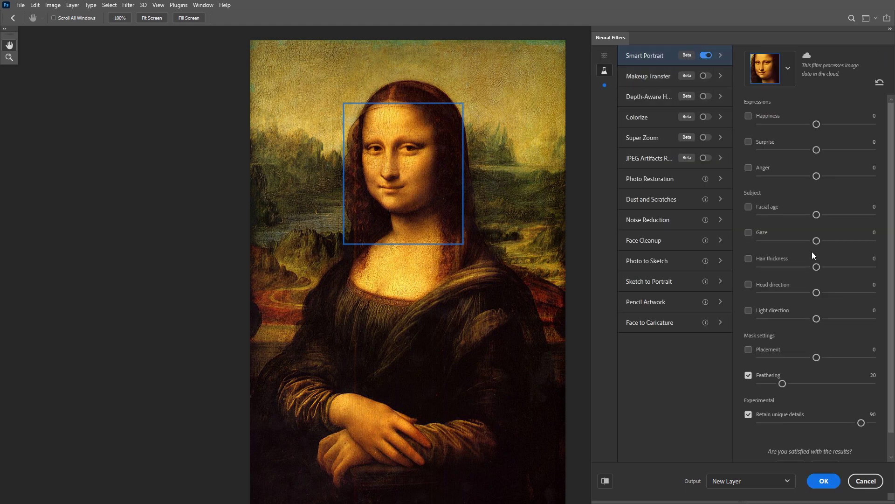
pyautogui.moveTo(817, 240); pyautogui.dragTo(760, 240)
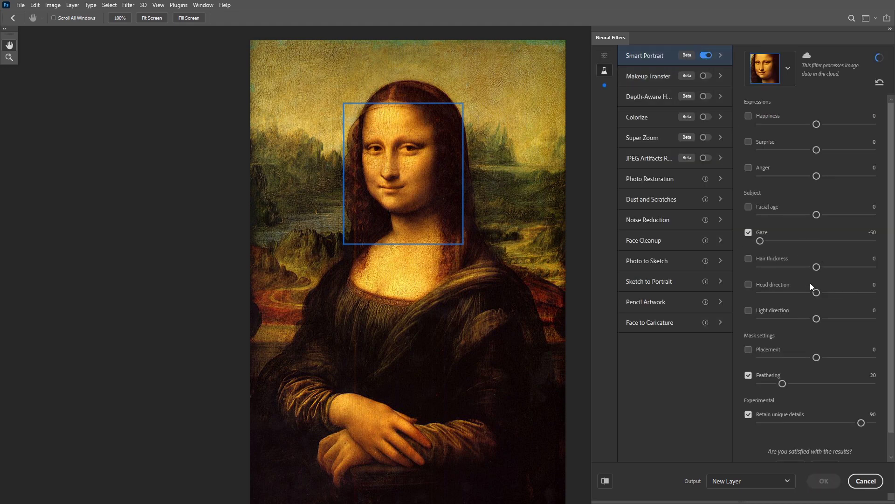
pyautogui.moveTo(816, 293); pyautogui.dragTo(760, 293)
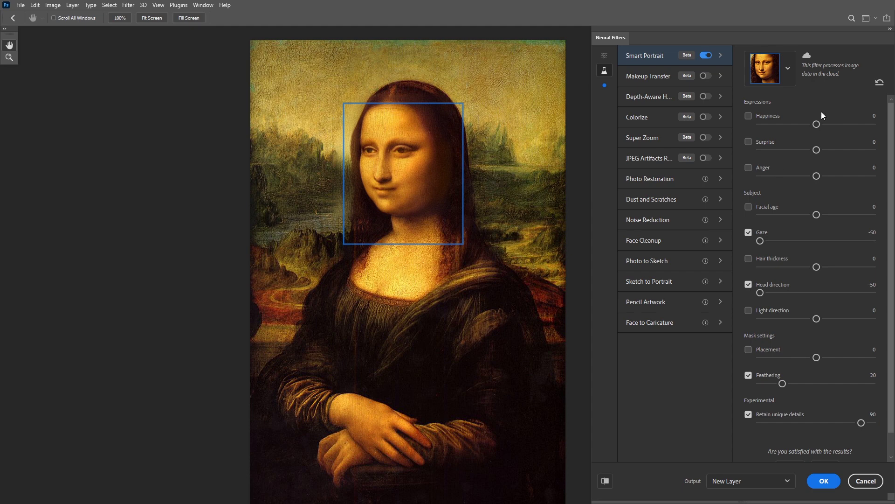
pyautogui.moveTo(867, 121); pyautogui.dragTo(873, 123)
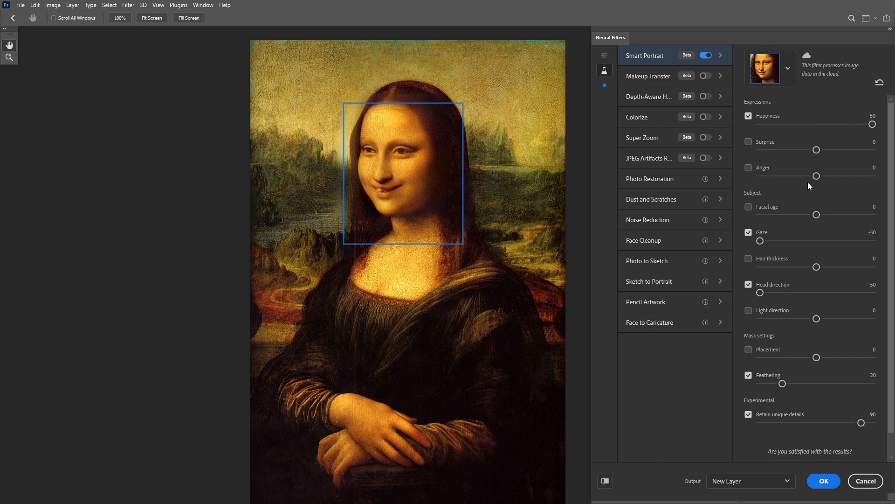
# Step: Output the result to the current layer and apply the filter
pyautogui.click(775, 480)
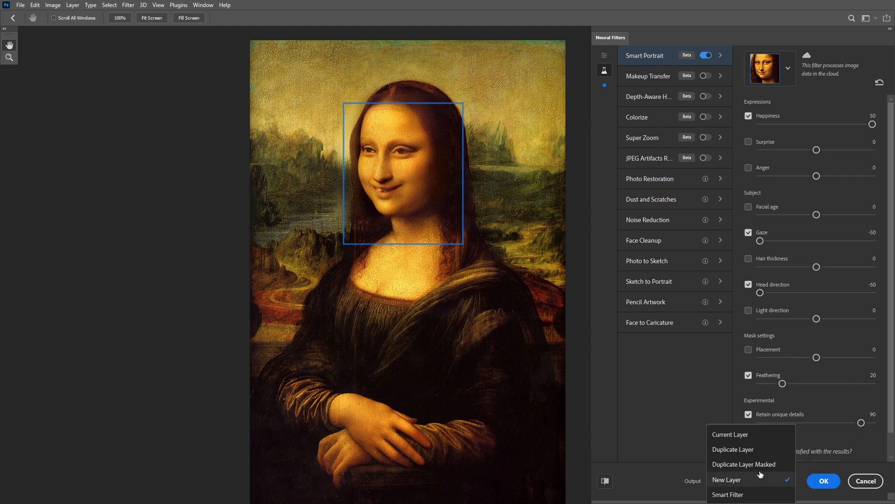
pyautogui.click(746, 433)
pyautogui.click(823, 481)
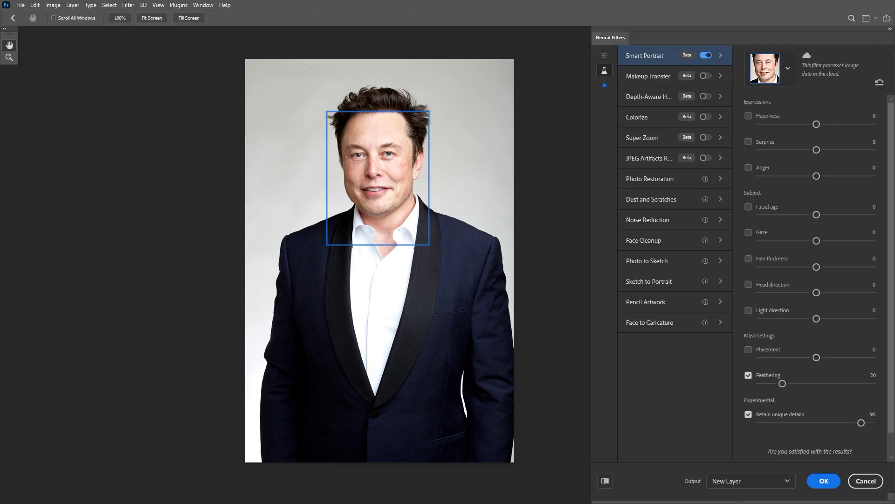
# Step: Set Head direction to -50, compare against the original, and apply it to Layer 0
pyautogui.moveTo(816, 293); pyautogui.dragTo(760, 292)
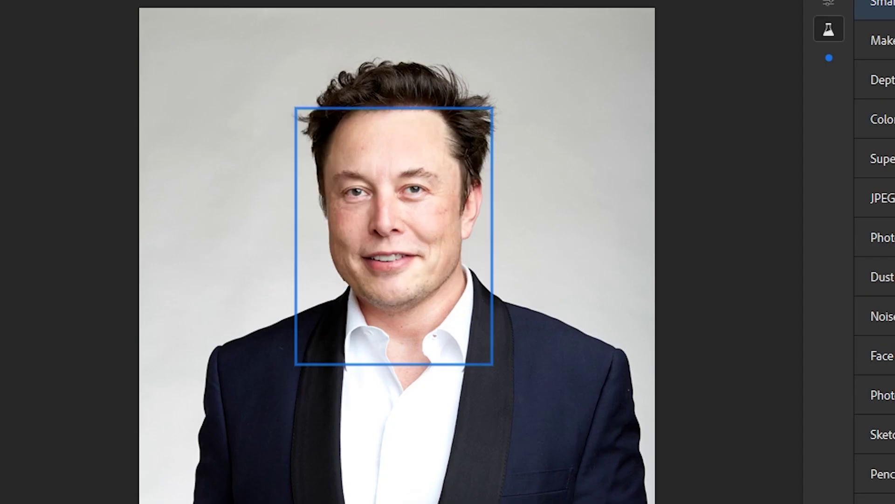
pyautogui.click(605, 480)
pyautogui.click(606, 481)
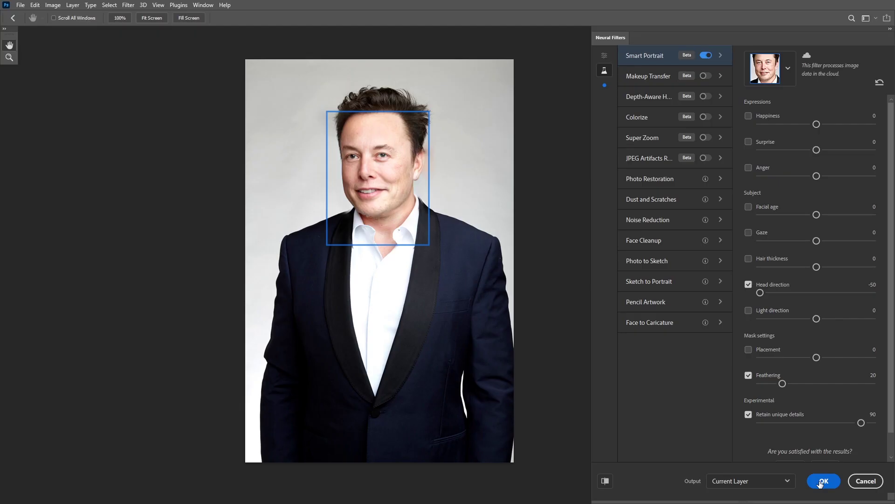
pyautogui.click(819, 483)
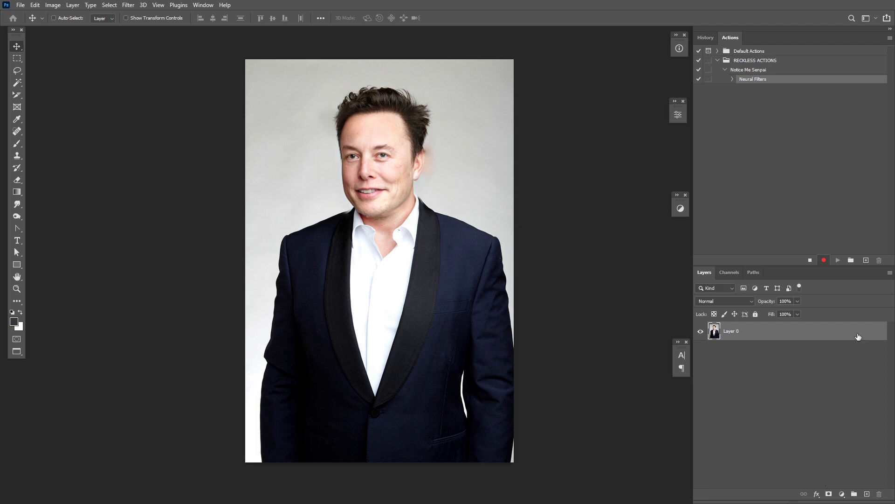
# Step: Stop recording Notice Me Senpai and send the crash report with the comment 'Puppies cry because of you.'
pyautogui.click(811, 261)
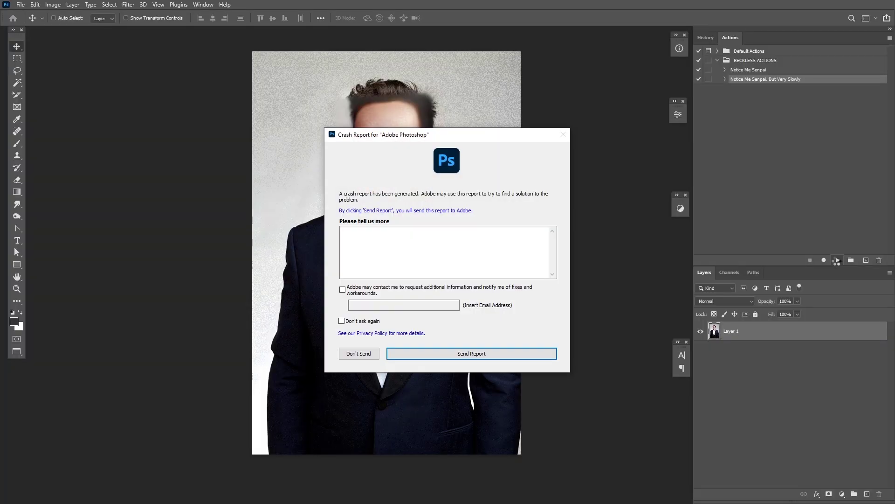
pyautogui.write('Puppies cry because of you.')
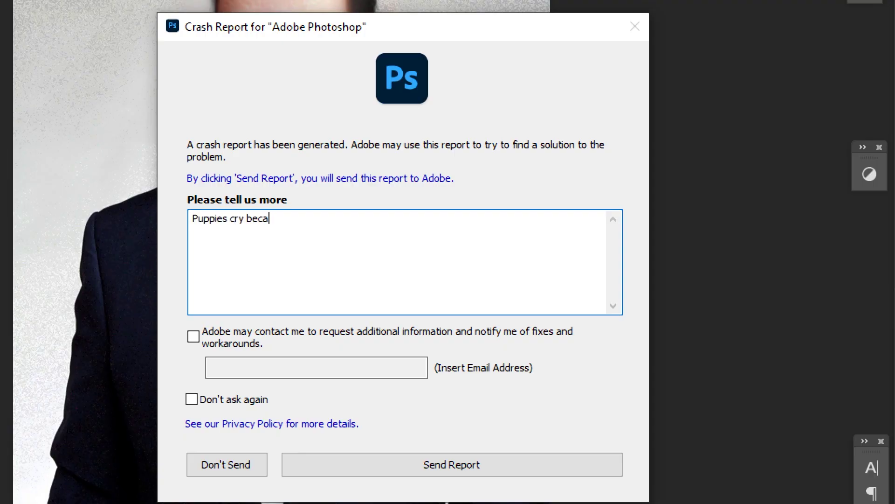
pyautogui.click(449, 465)
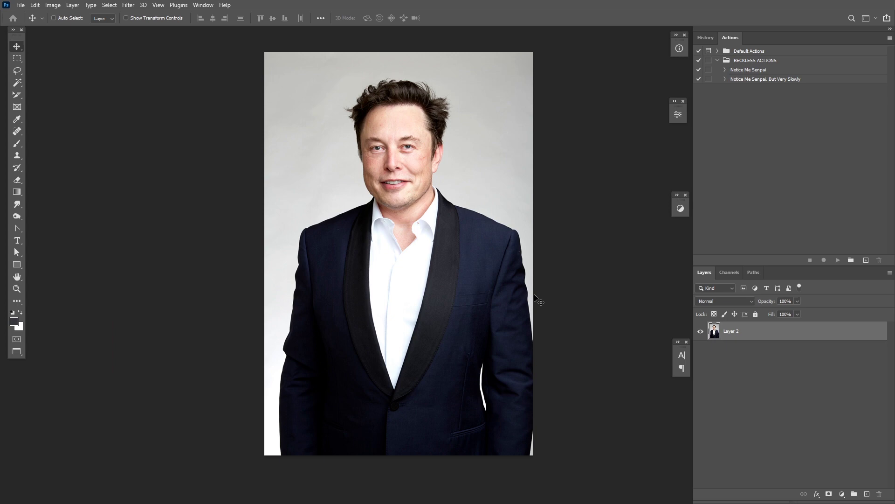
# Step: Raise the man's Facial age in Neural Filters and apply the aged result
pyautogui.click(128, 4)
pyautogui.click(150, 42)
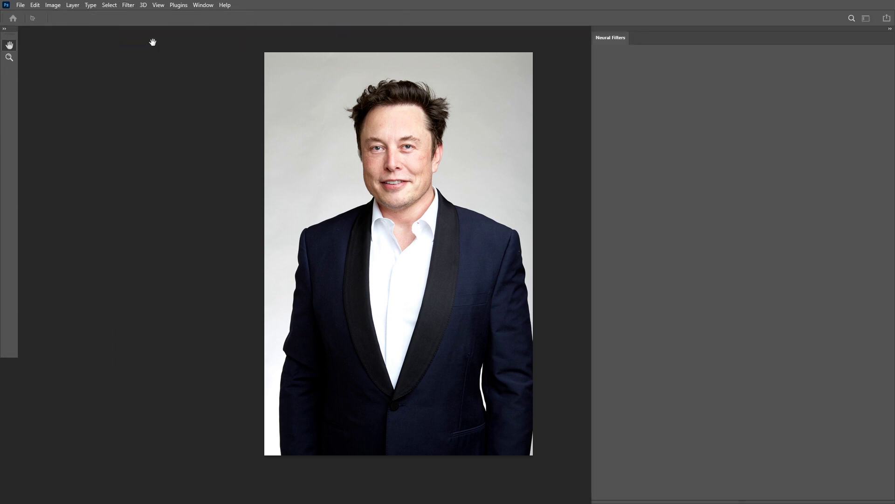
pyautogui.moveTo(819, 215); pyautogui.dragTo(822, 215)
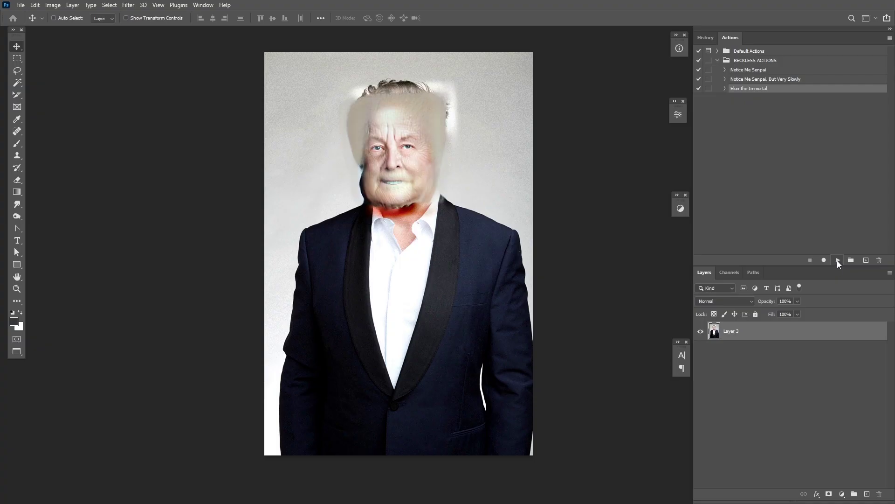
pyautogui.click(795, 247)
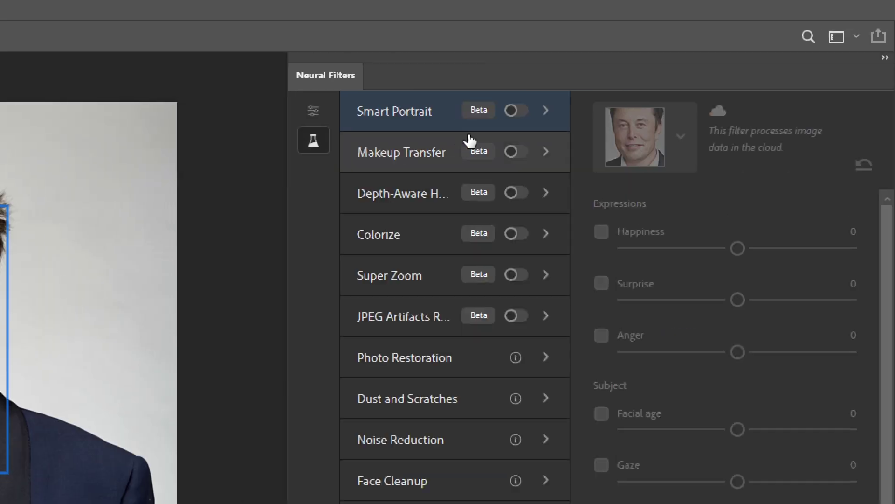
# Step: Toggle the Smart Portrait filter on
pyautogui.click(512, 111)
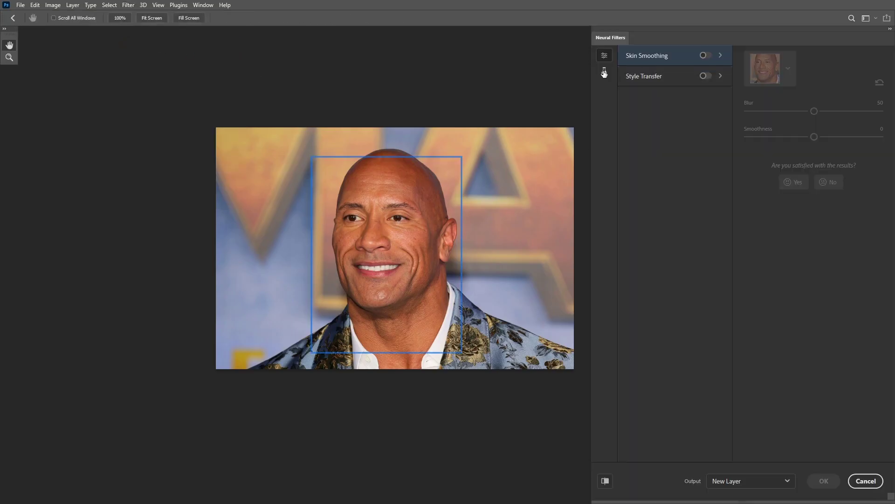
# Step: Enable Smart Portrait on the bald man, try then reset a head turn, and apply Facial age 50
pyautogui.click(604, 70)
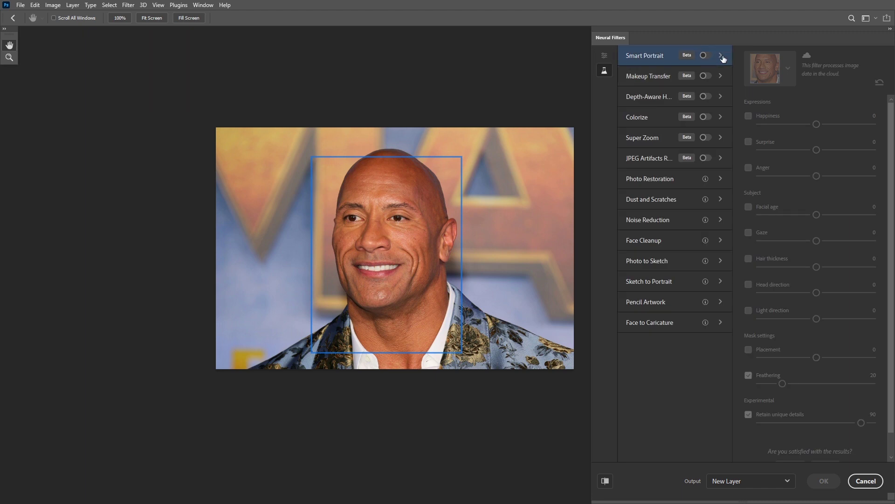
pyautogui.click(704, 56)
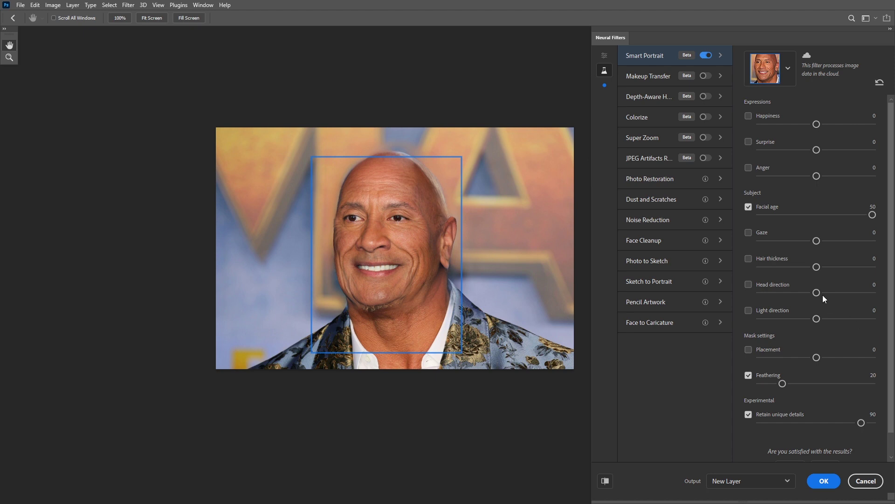
pyautogui.moveTo(814, 292); pyautogui.dragTo(727, 301)
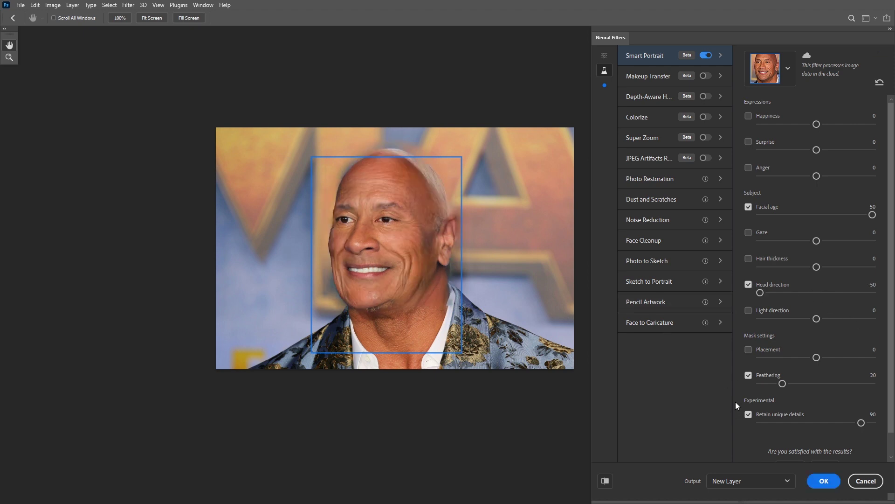
pyautogui.click(879, 82)
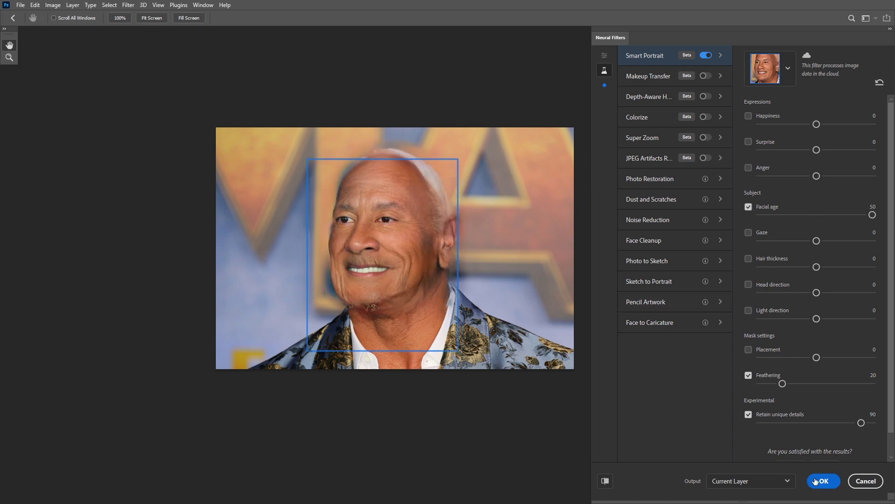
pyautogui.click(815, 481)
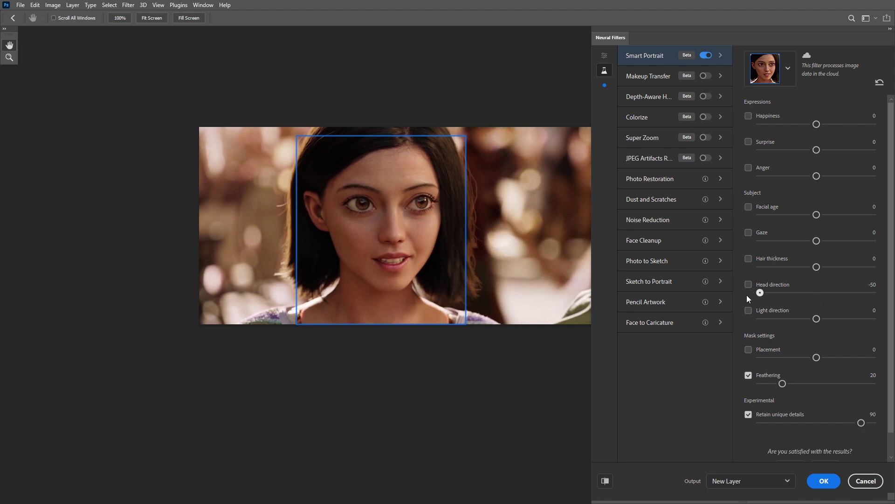
# Step: Turn the woman's head to -50 and gaze to -38, lower happiness and raise anger
pyautogui.moveTo(747, 298); pyautogui.dragTo(749, 298)
pyautogui.moveTo(799, 243); pyautogui.dragTo(800, 243)
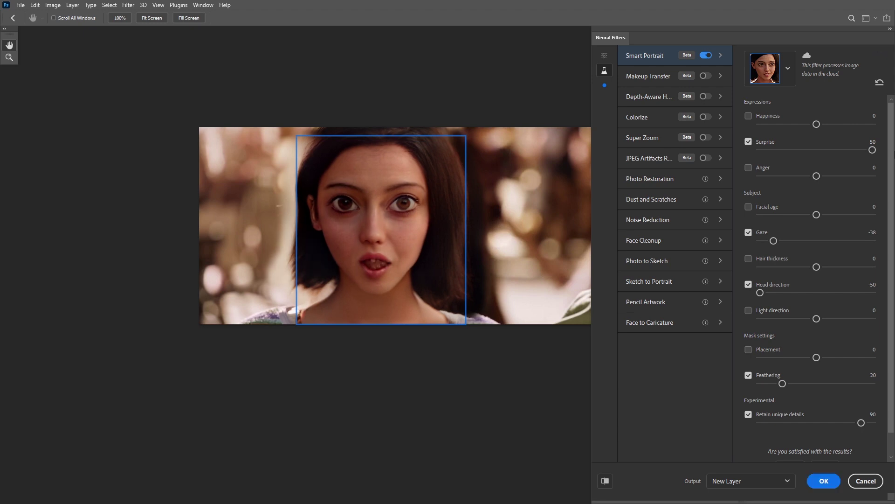
pyautogui.moveTo(816, 124); pyautogui.dragTo(760, 127)
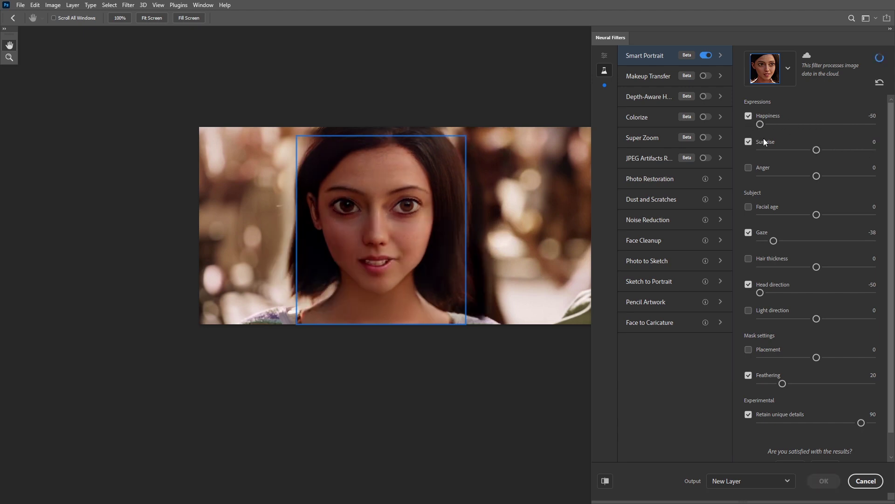
pyautogui.moveTo(816, 176); pyautogui.dragTo(871, 176)
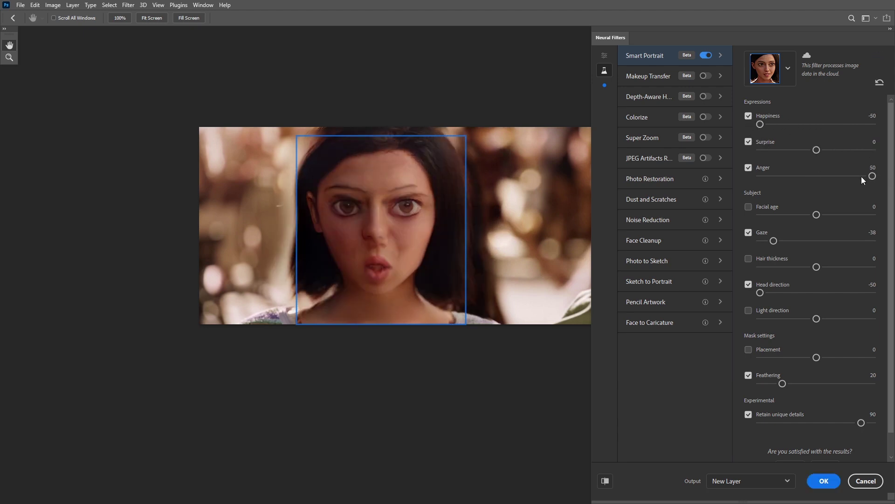
# Step: Max her Happiness and Anger at 50, then raise Happiness on the headband portrait
pyautogui.click(812, 125)
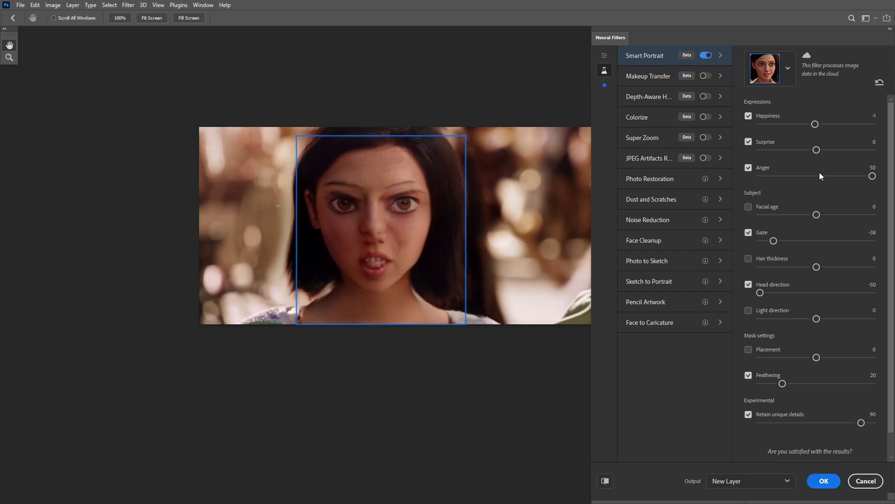
pyautogui.click(872, 124)
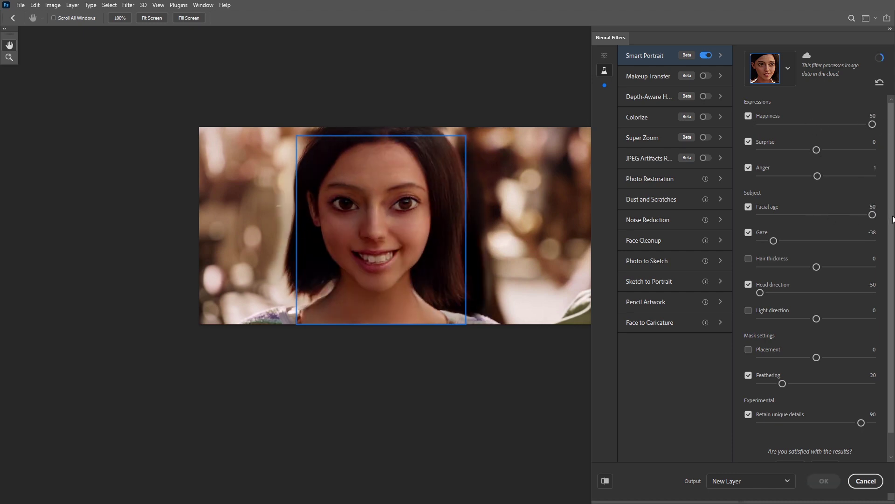
pyautogui.click(873, 176)
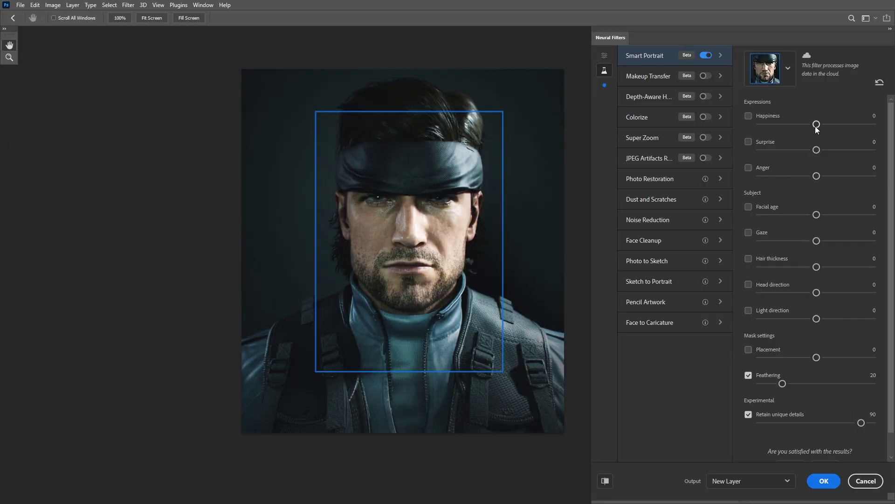
pyautogui.click(829, 124)
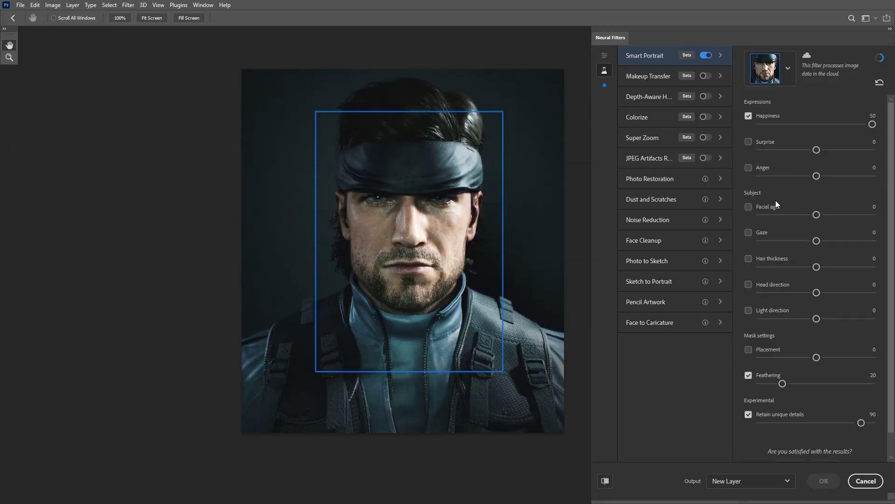
# Step: Set Facial age to 50, then paste the earbud image from Chrome and transform it over his eye
pyautogui.moveTo(816, 214); pyautogui.dragTo(881, 215)
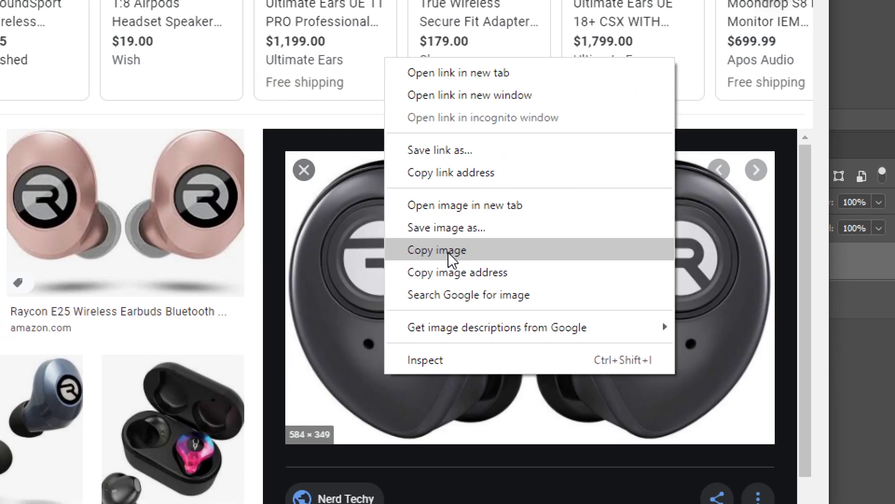
pyautogui.click(437, 251)
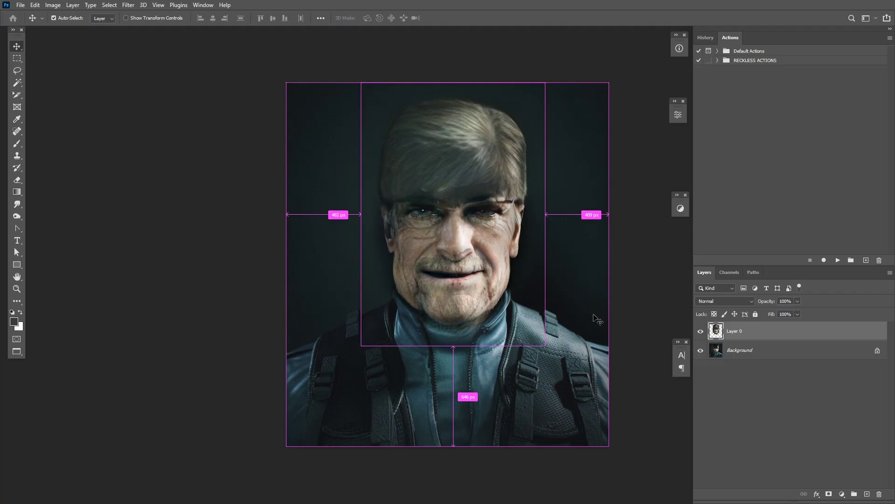
pyautogui.hotkey('ctrl', 'v')
pyautogui.hotkey('ctrl', '+')
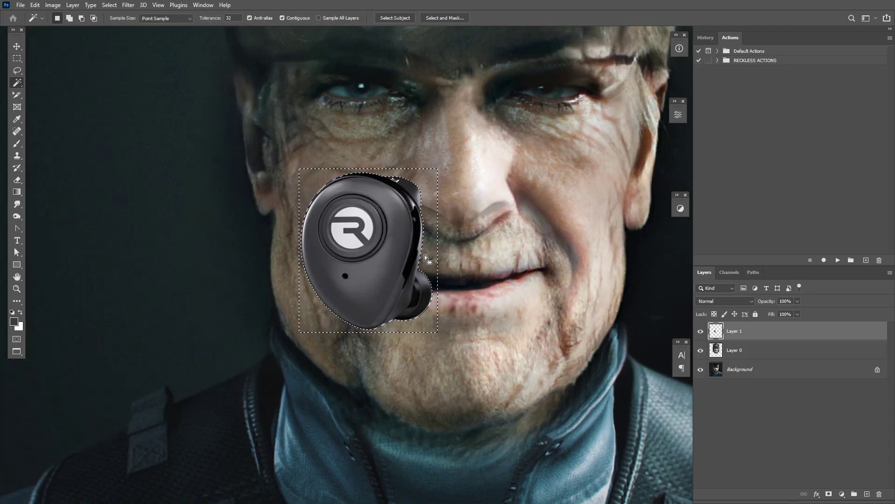
pyautogui.hotkey('ctrl', '0')
pyautogui.hotkey('ctrl', 't')
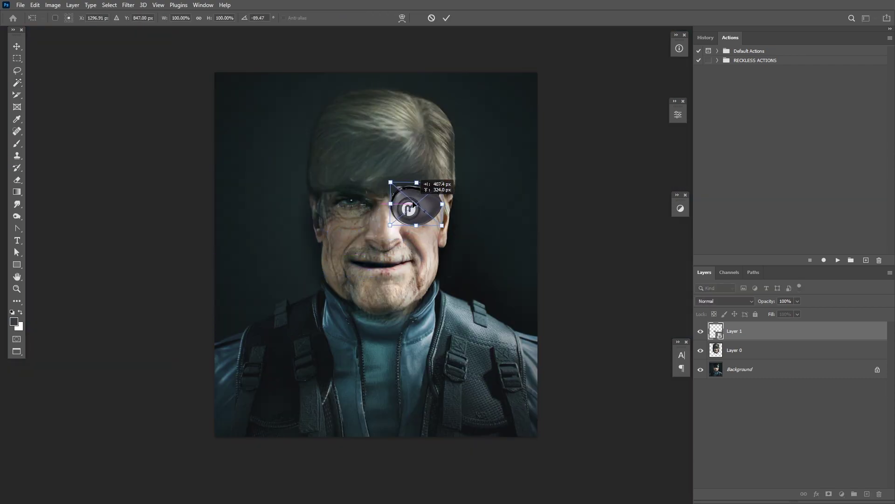